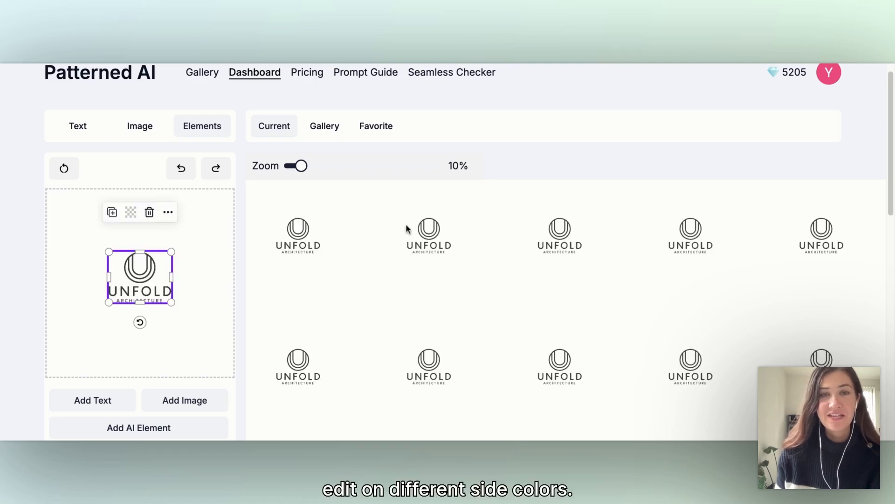
- Compare the staggered pattern layouts, choose the one with vertically offset columns, and increase the Spacing setting slightly
scroll(301, 246, "down", 1)
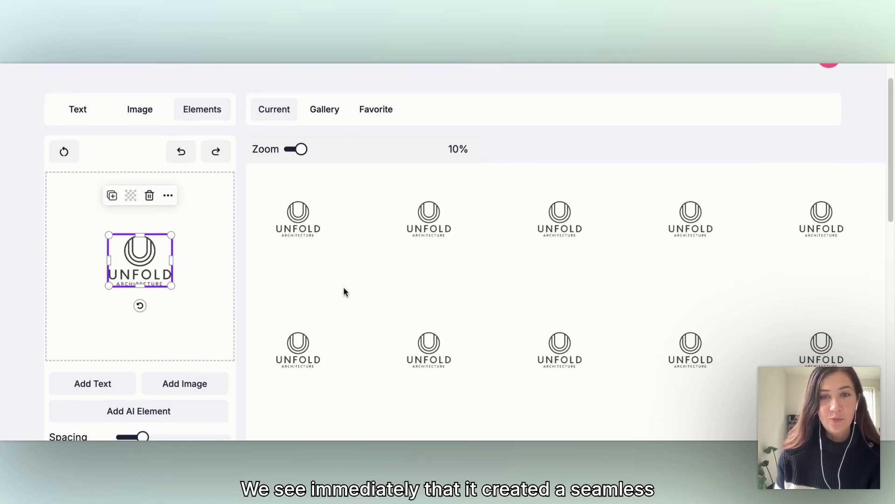
scroll(579, 220, "down", 2)
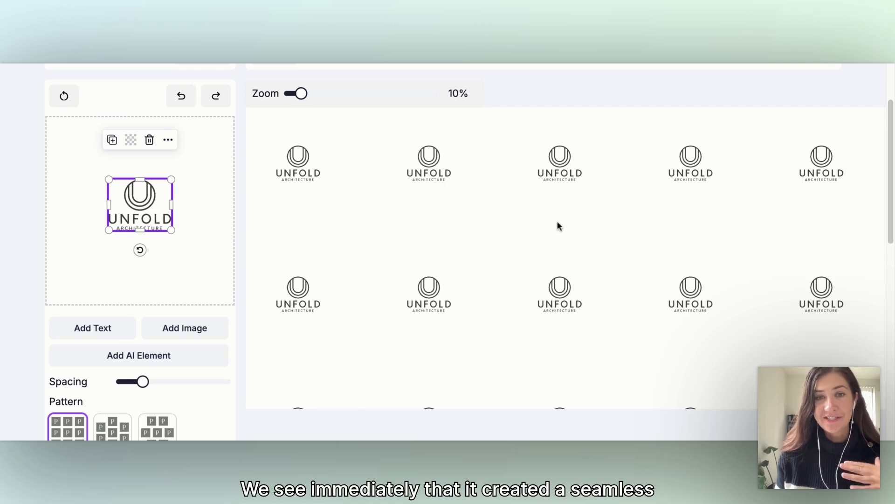
scroll(284, 355, "down", 1)
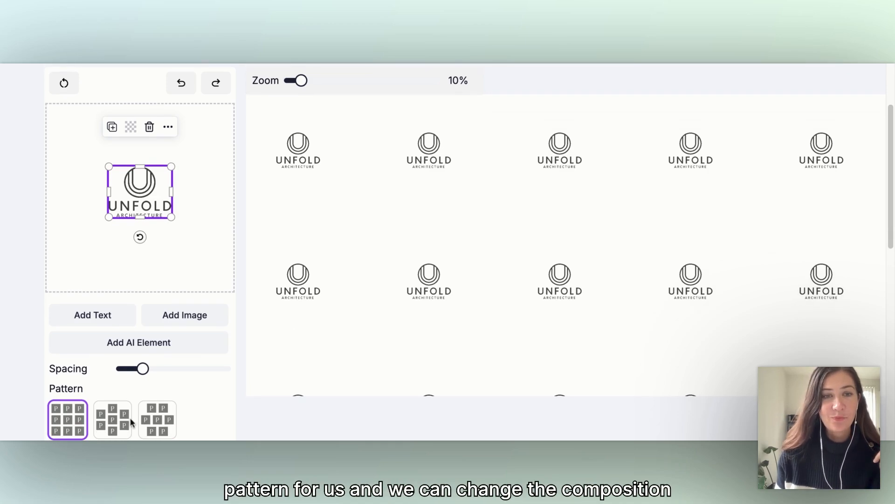
scroll(117, 419, "down", 1)
left_click(110, 406)
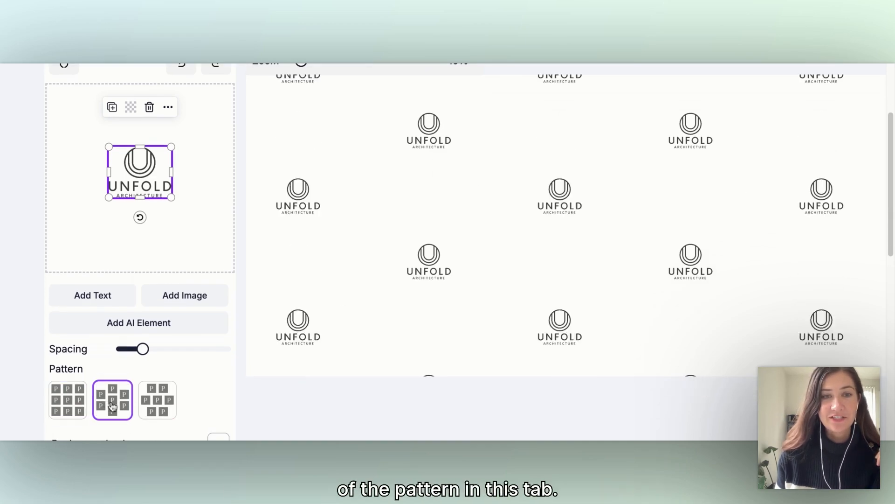
scroll(166, 399, "down", 1)
left_click(166, 396)
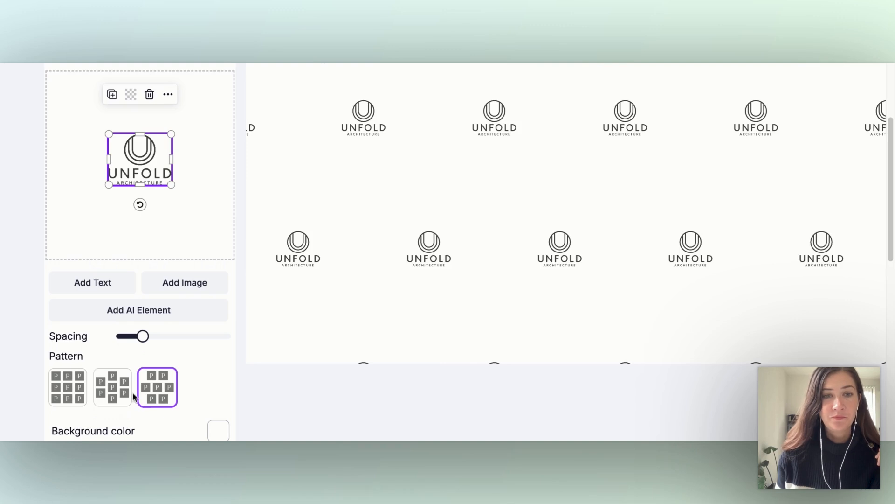
left_click(117, 396)
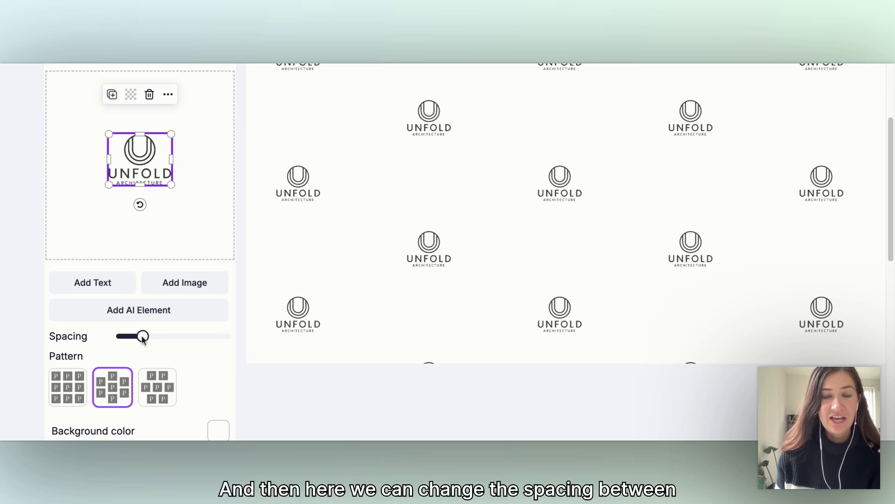
left_click_drag(143, 339, 162, 336)
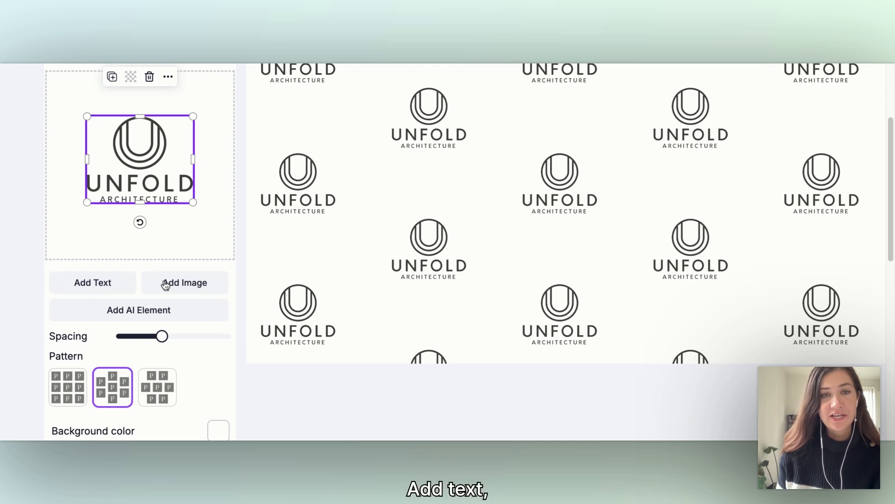
- Add a text element reading "100 years" in Montserrat and place it centred below the logo at the tile's lower edge
left_click(108, 289)
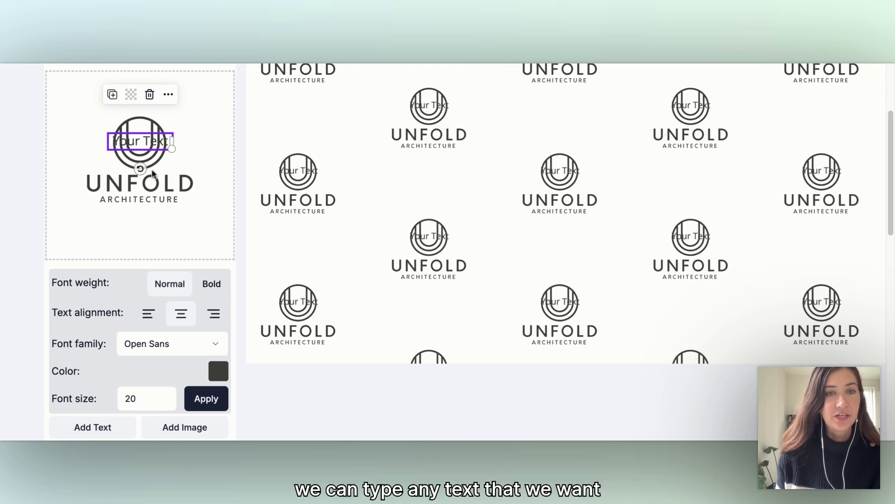
double_click(146, 145)
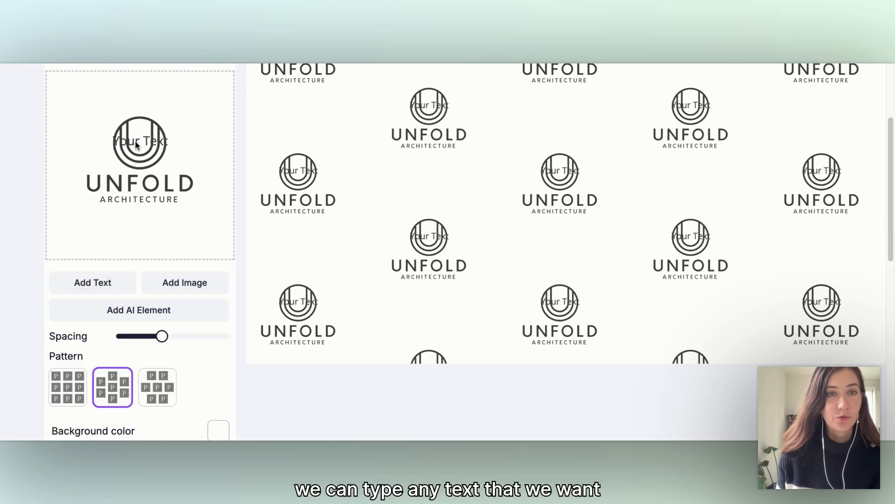
left_click(134, 149)
left_click_drag(133, 148, 76, 225)
double_click(134, 230)
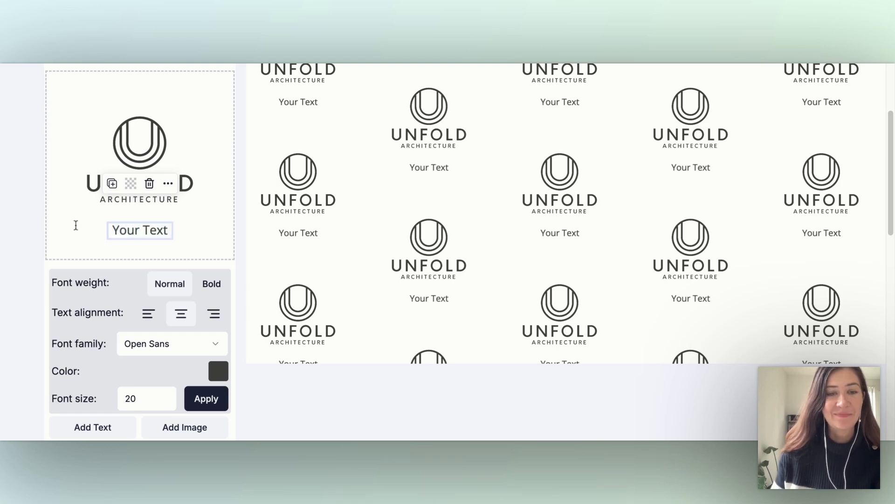
type("100 years")
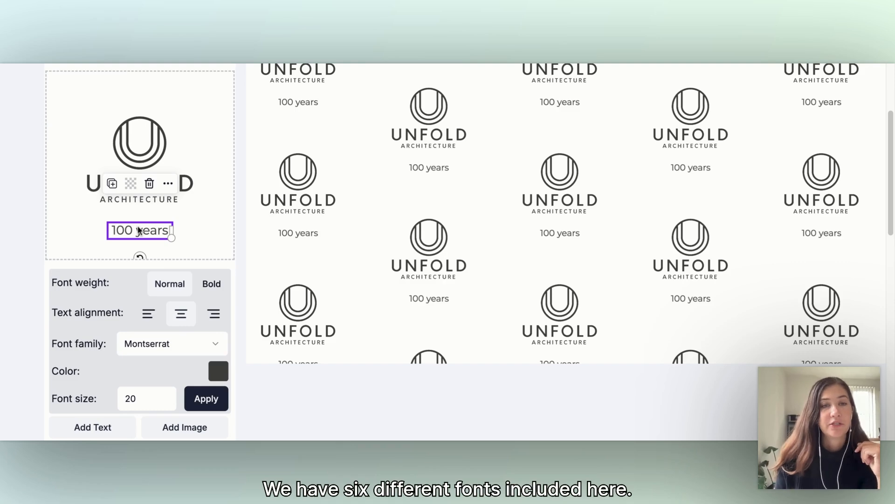
left_click(143, 235)
left_click_drag(142, 232, 248, 228)
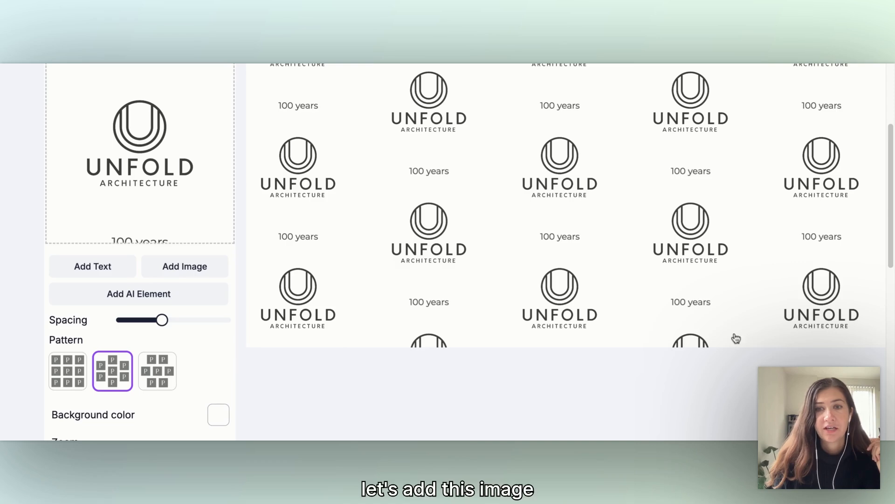
- Place the second round logo at the tile's upper corner and switch the pattern to the regular grid layout
left_click_drag(177, 143, 225, 109)
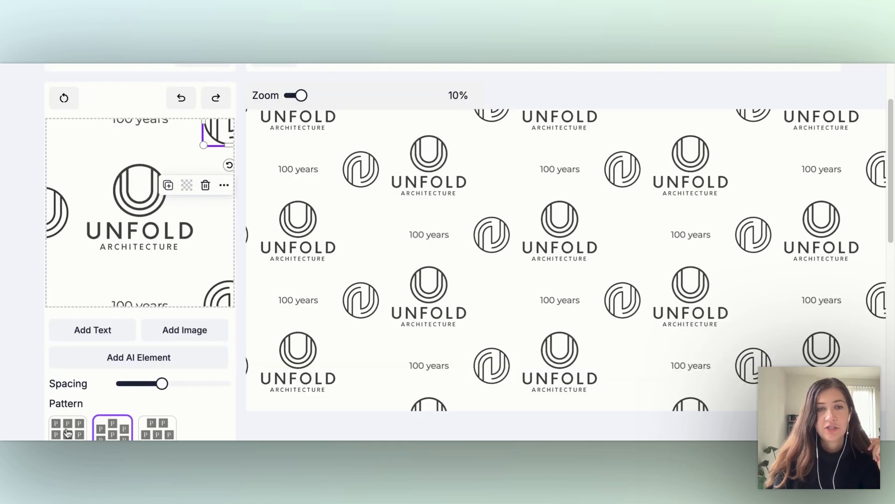
left_click(67, 433)
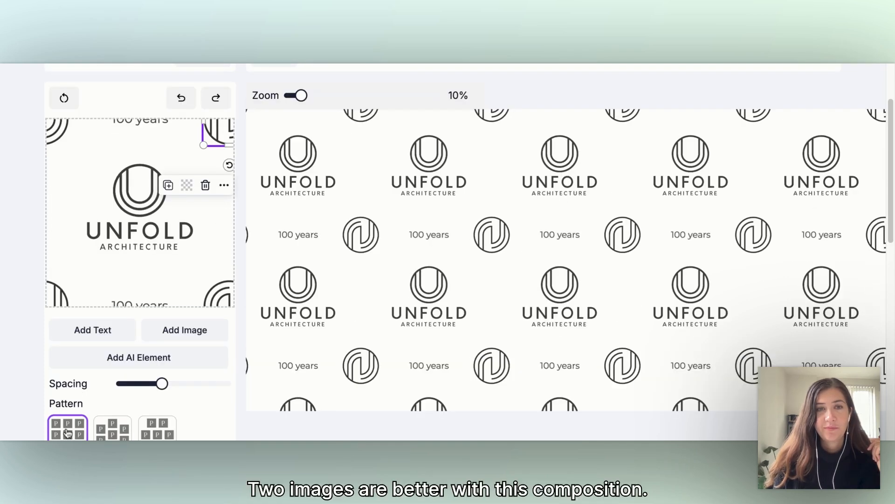
scroll(160, 152, "down", 1)
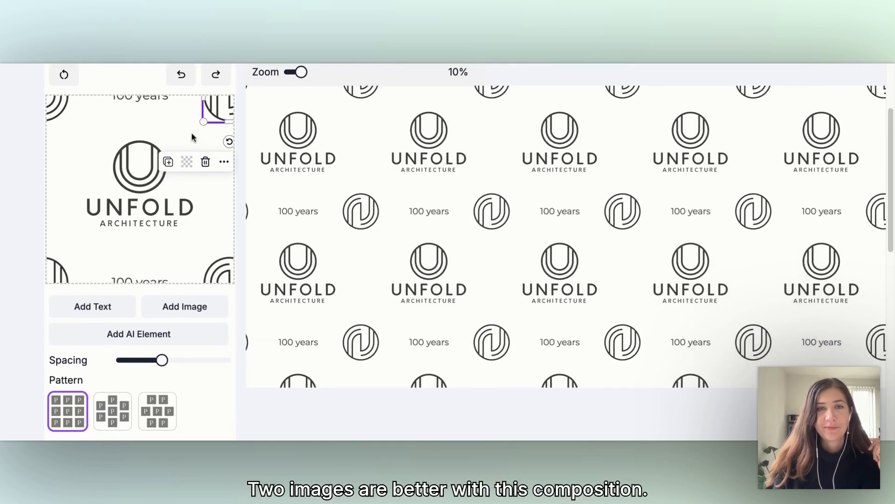
- Delete the "100 years" text element from the tile
left_click(219, 105)
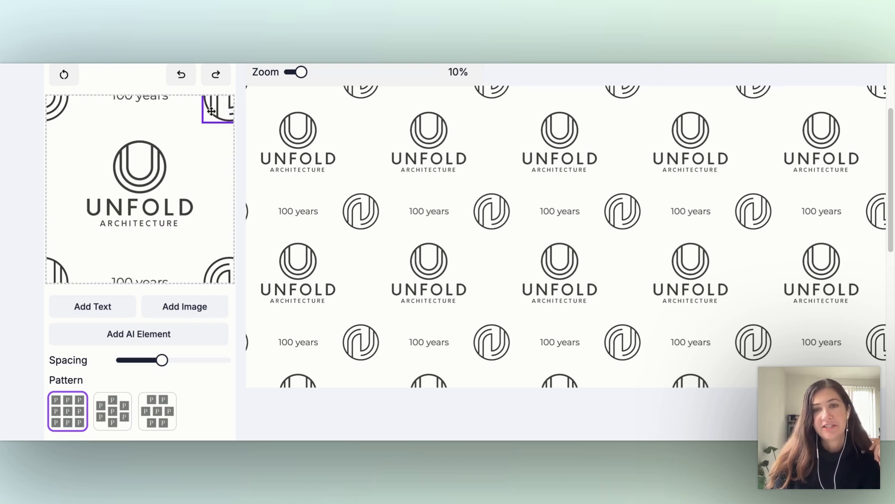
left_click(120, 280)
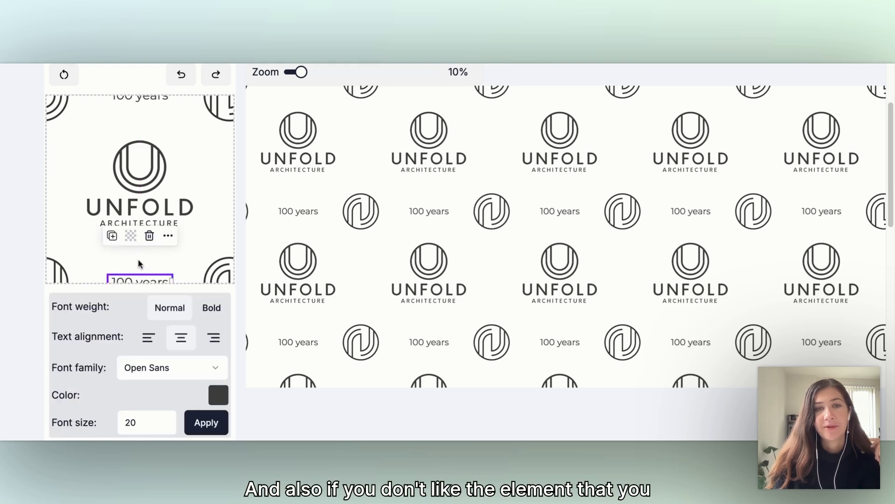
left_click(149, 236)
- Try a black background, then set the pattern's background color to the light warm gray B1ACAC
scroll(132, 202, "down", 2)
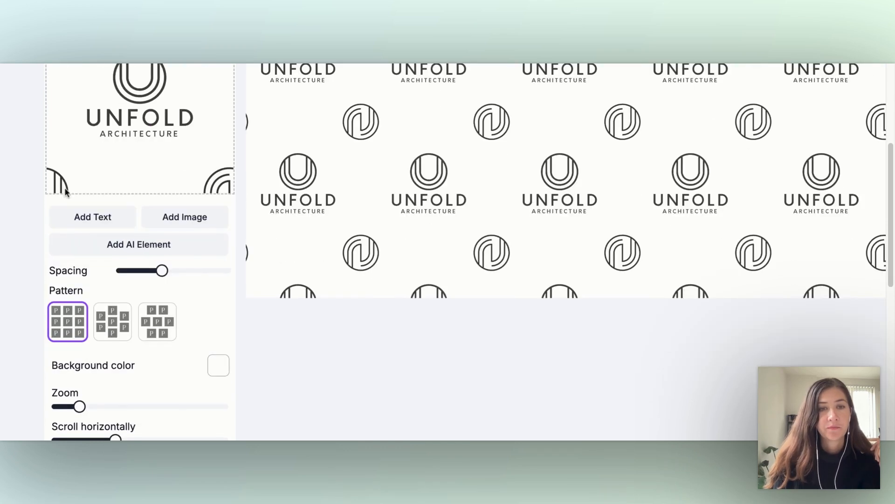
left_click(218, 367)
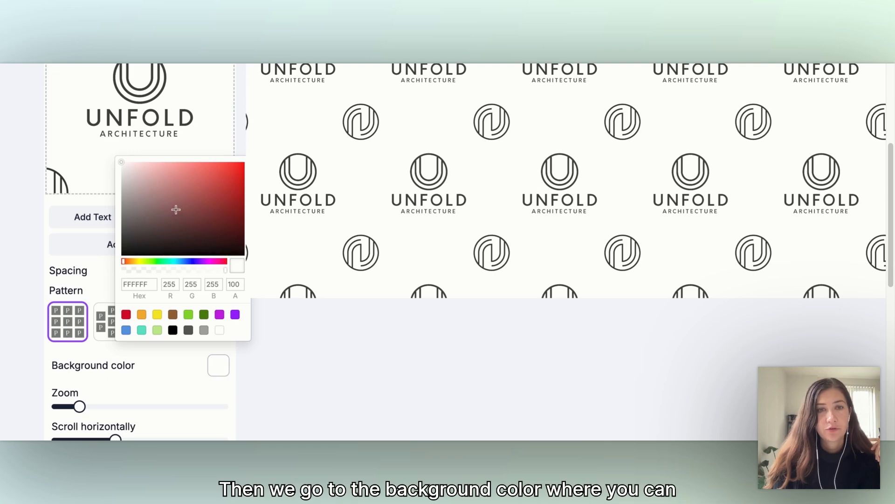
left_click_drag(142, 196, 104, 211)
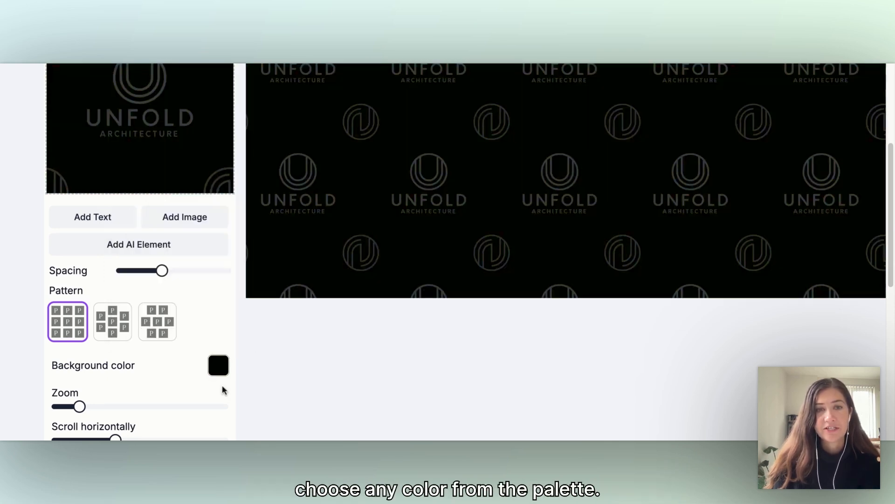
left_click(213, 372)
left_click_drag(123, 220, 125, 191)
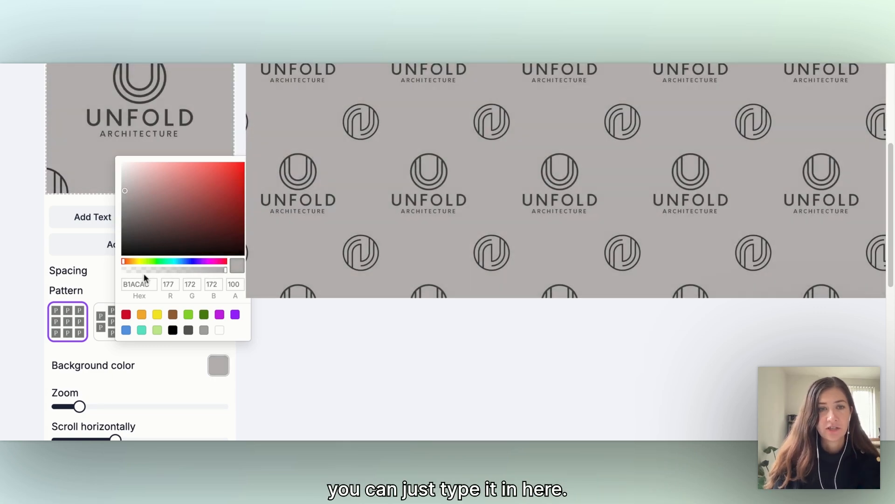
left_click(279, 400)
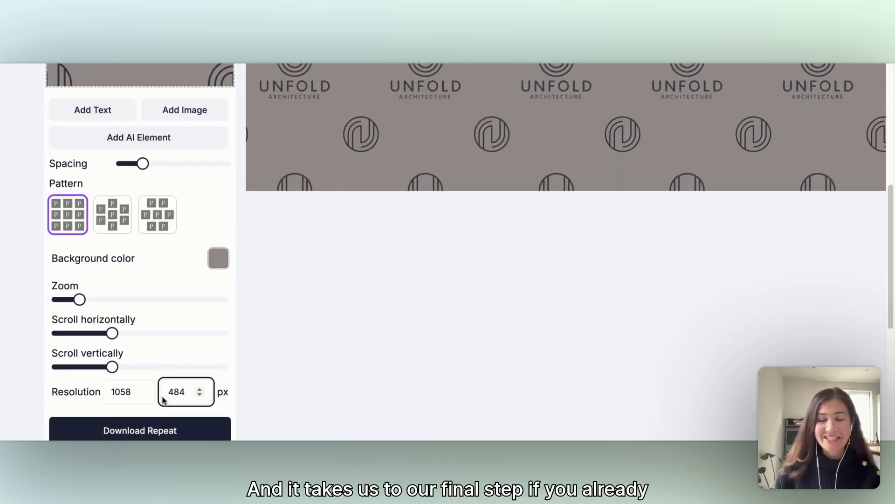
- Set the resolution height to 1058 px to match the width and make the pattern square
double_click(122, 392)
key("ctrl+c")
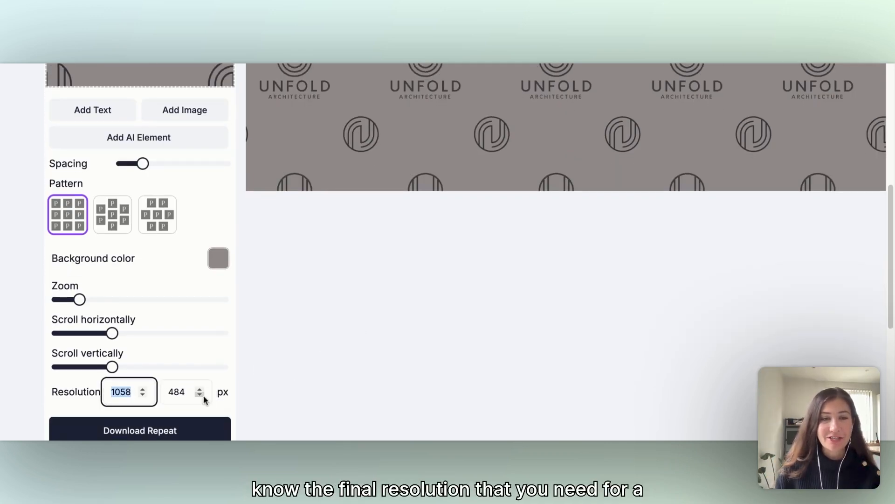
double_click(185, 394)
key("ctrl+v")
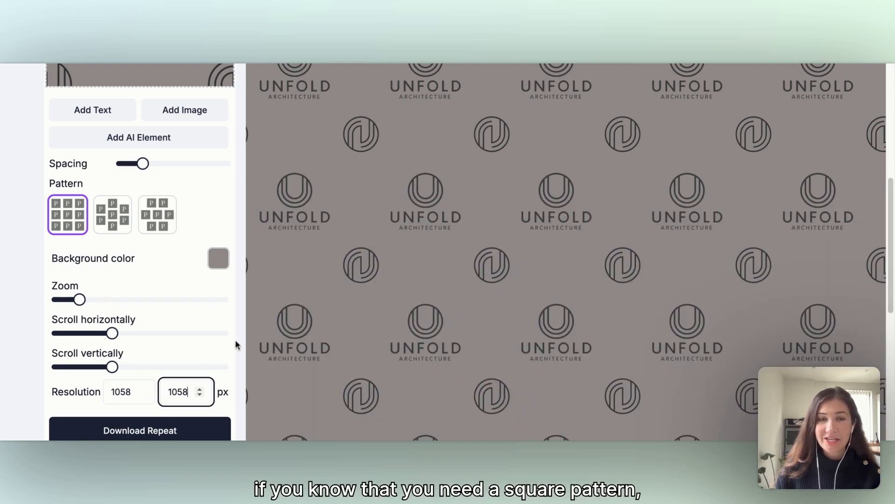
- Zoom the pattern out slightly so the logos repeat smaller, and shift the composition horizontally
scroll(176, 342, "up", 1)
mouse_move(80, 323)
left_mouse_down()
mouse_move(69, 327)
mouse_move(90, 326)
mouse_move(67, 327)
left_mouse_up()
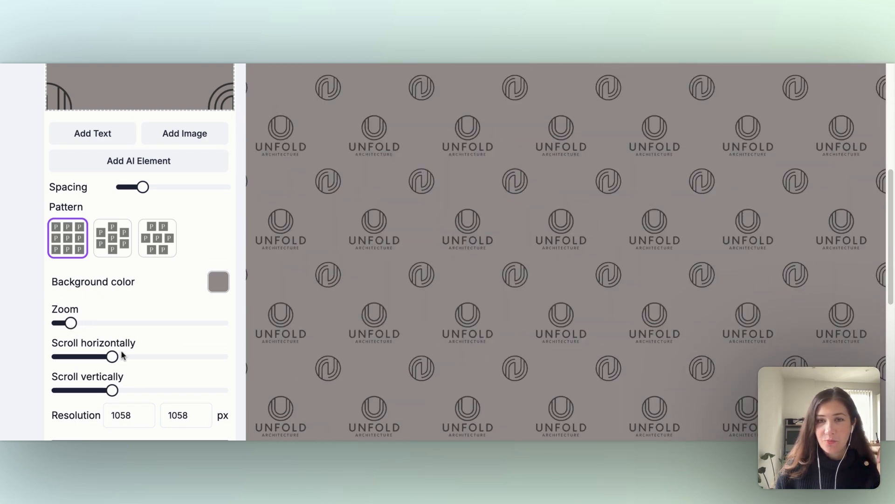
left_click_drag(112, 357, 134, 360)
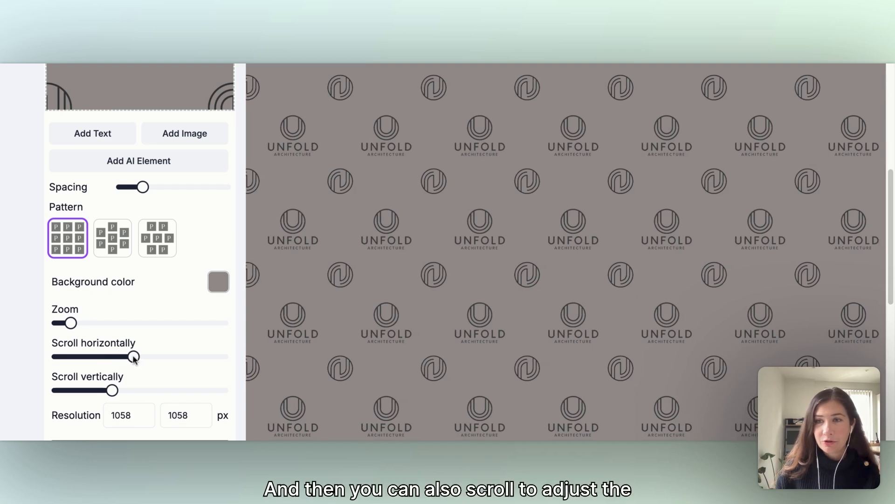
scroll(135, 356, "down", 2)
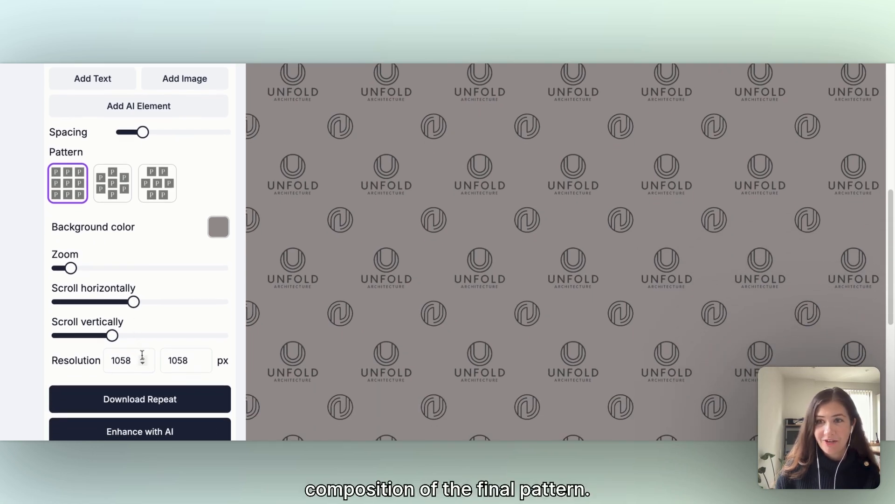
scroll(142, 357, "down", 3)
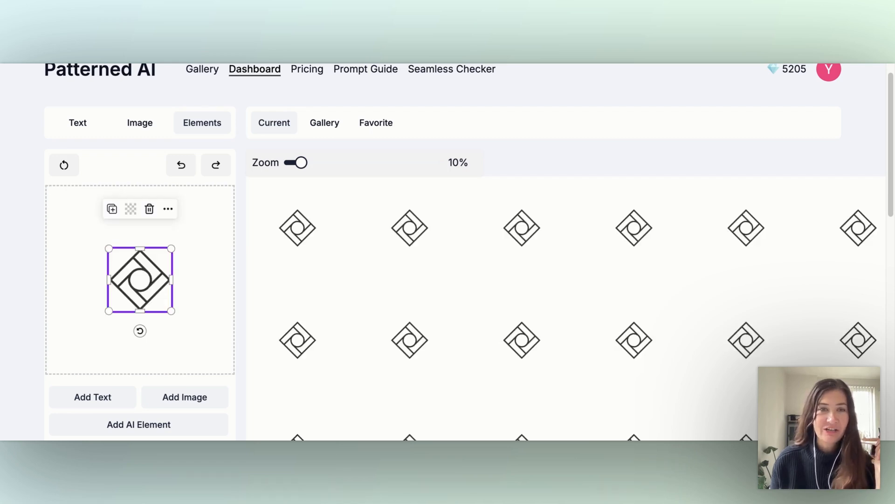
- Enlarge the diamond logo from opposite corners until it fills the whole tile and its repeats nearly touch
left_click_drag(172, 248, 234, 190)
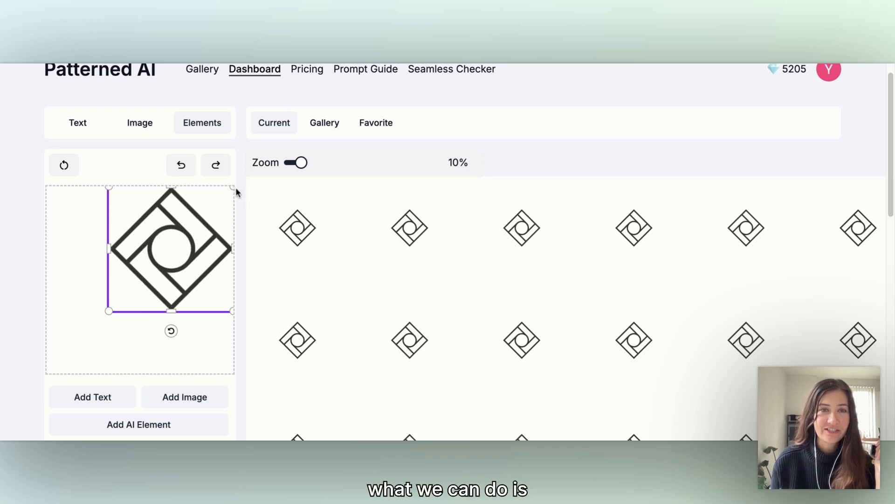
left_click_drag(109, 310, 36, 360)
scroll(574, 277, "down", 10)
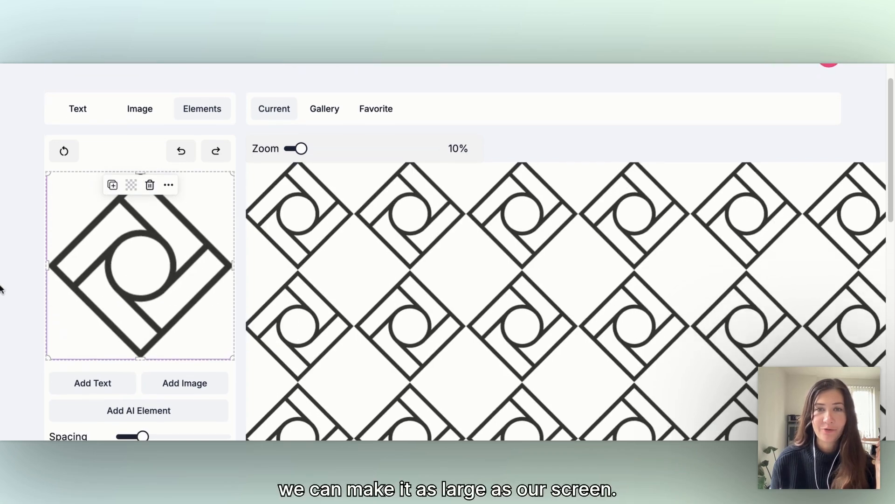
scroll(577, 280, "up", 10)
scroll(571, 272, "down", 1)
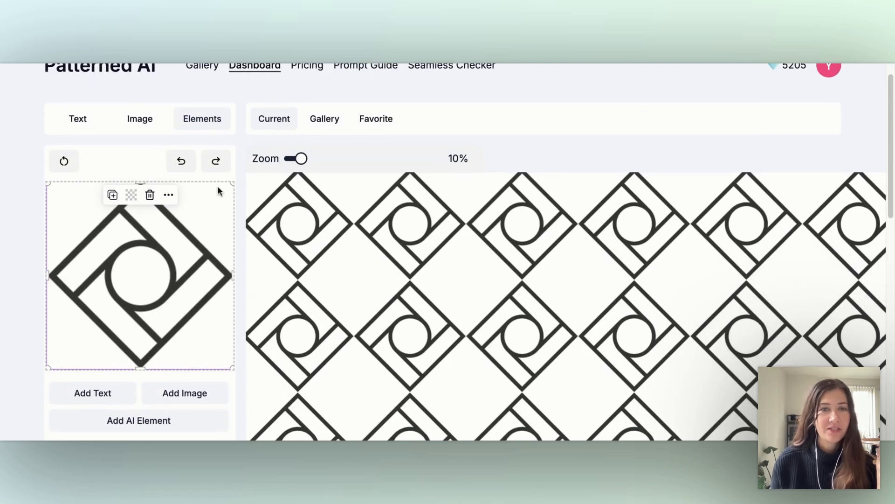
left_click_drag(234, 182, 235, 179)
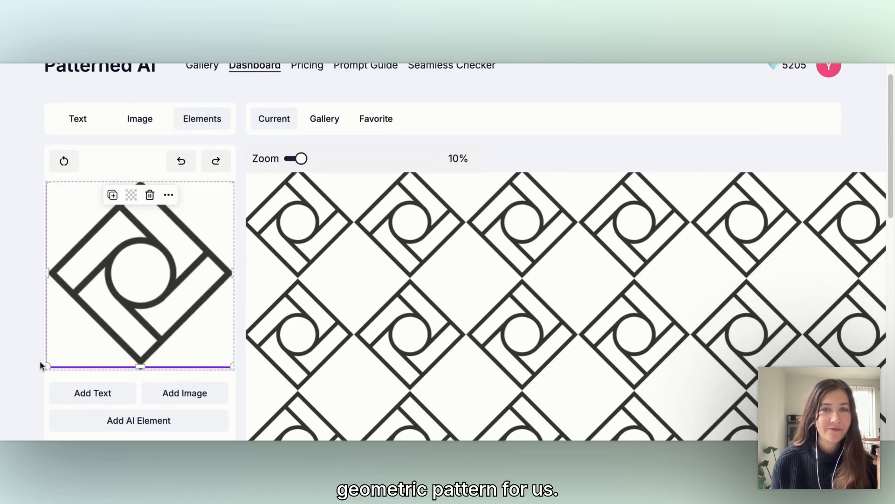
left_click_drag(46, 365, 42, 366)
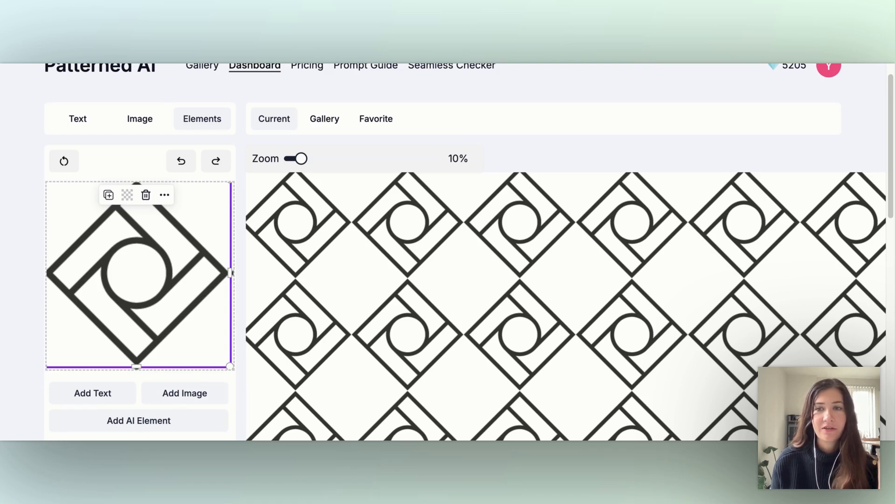
- Fill the gaps between the diamonds with a second, equally large copy of the logo, offset diagonally to the tile's corner
left_click(165, 397)
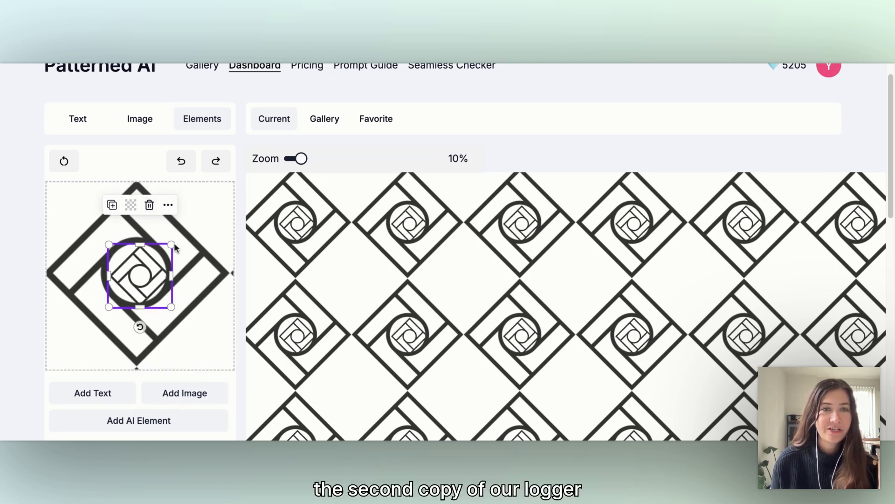
left_click_drag(172, 245, 234, 181)
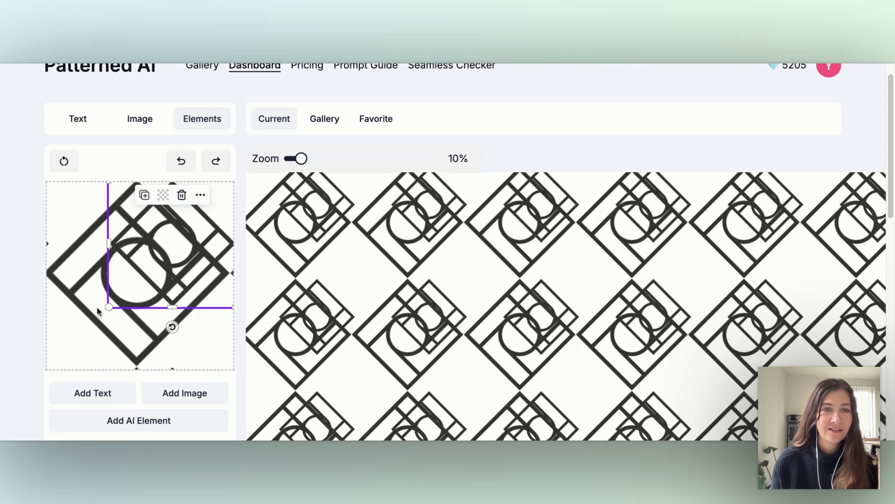
left_click_drag(108, 307, 39, 369)
left_click(147, 256)
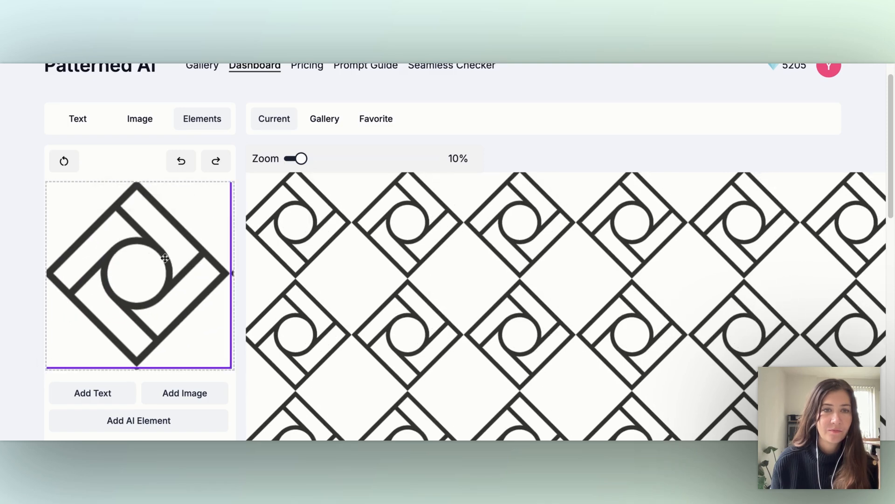
left_click_drag(164, 256, 257, 352)
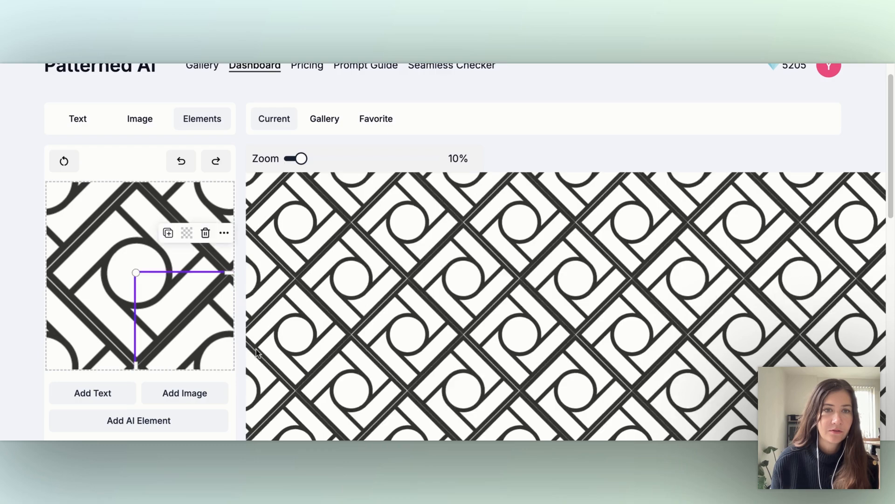
- Set the background color of the interlocking diamond pattern to black
scroll(315, 303, "down", 4)
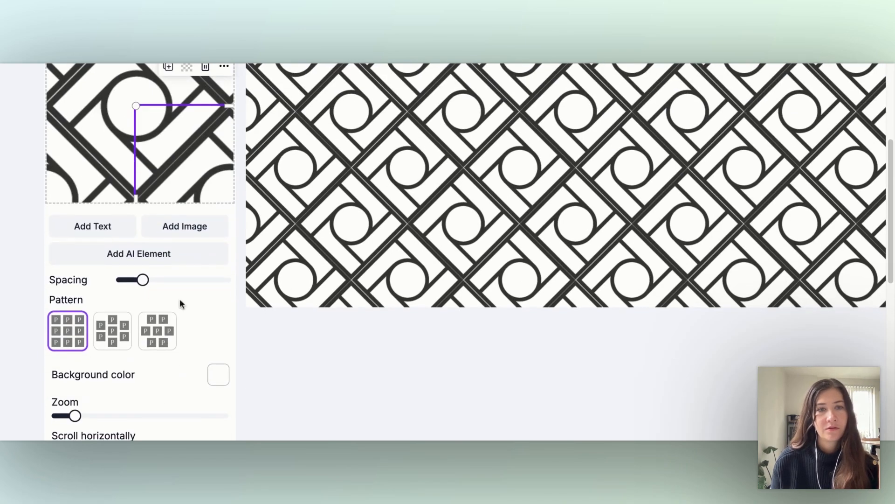
left_click(215, 377)
left_click_drag(164, 232, 74, 242)
scroll(413, 372, "up", 4)
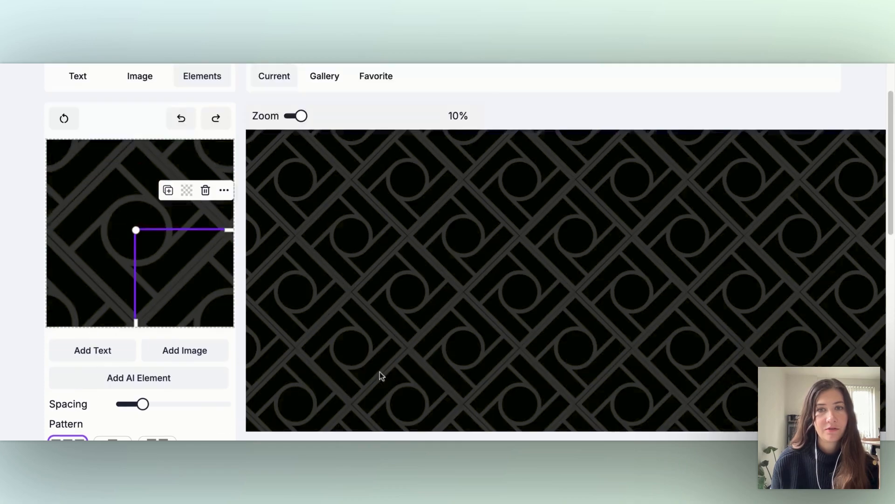
scroll(378, 362, "down", 2)
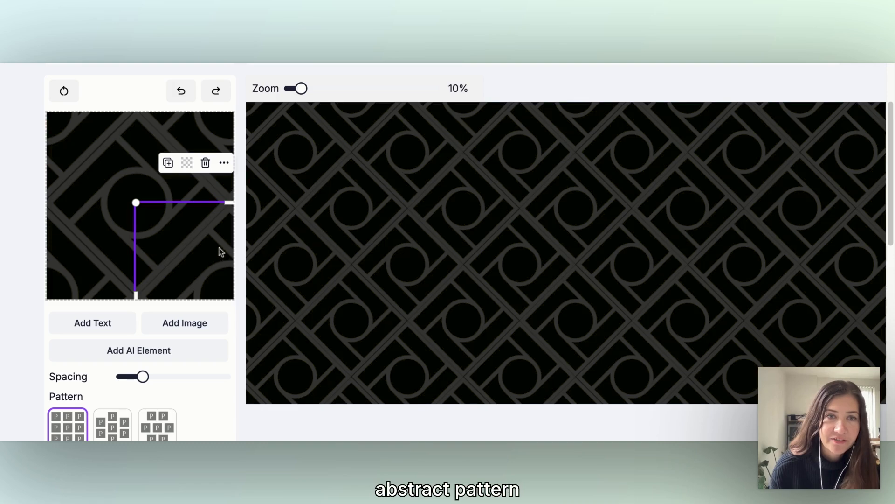
left_click_drag(224, 247, 224, 248)
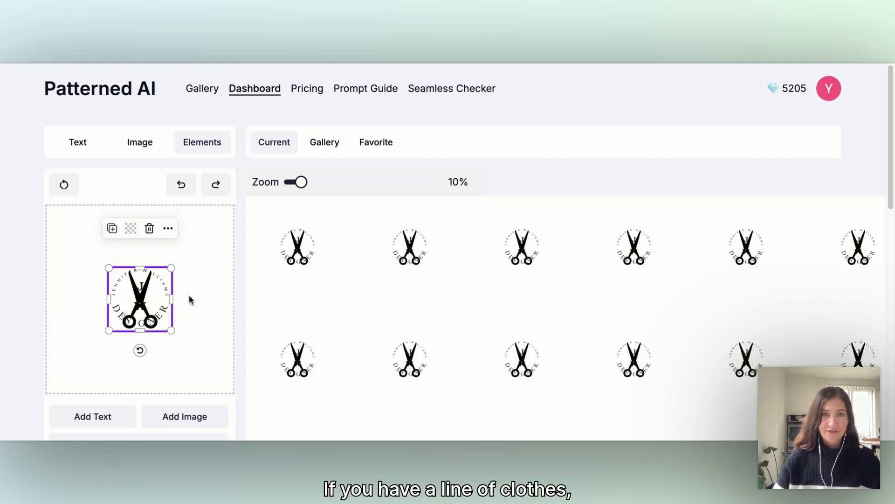
- Move the scissors to the tile's corner and enlarge the round designer lettering at the tile's center
left_click_drag(152, 295, 229, 216)
left_click(148, 293)
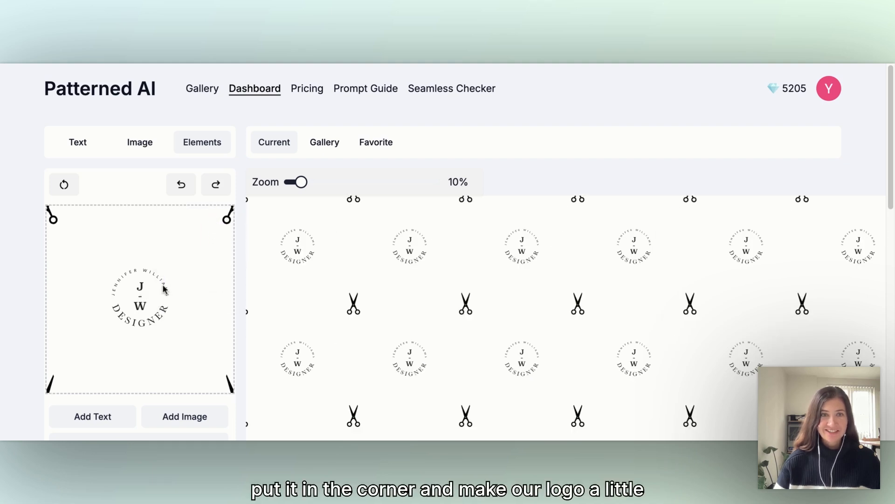
left_click(164, 289)
left_click_drag(173, 265, 201, 233)
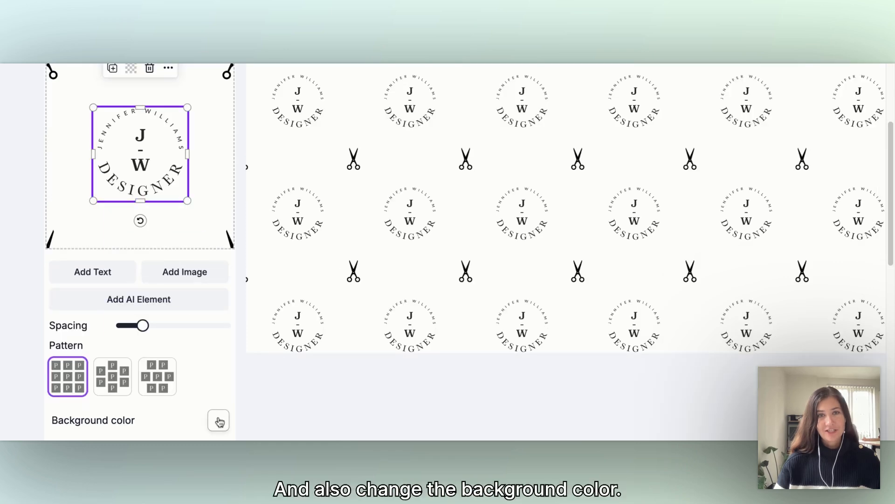
- Try a yellow background for the scissors pattern, then set the background color to a light sage green
left_click(219, 421)
left_click(142, 370)
left_click(157, 370)
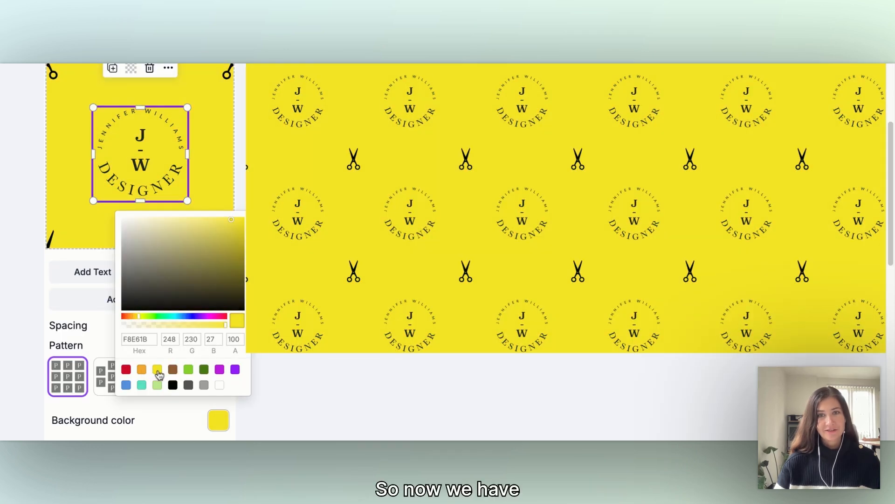
left_click(189, 370)
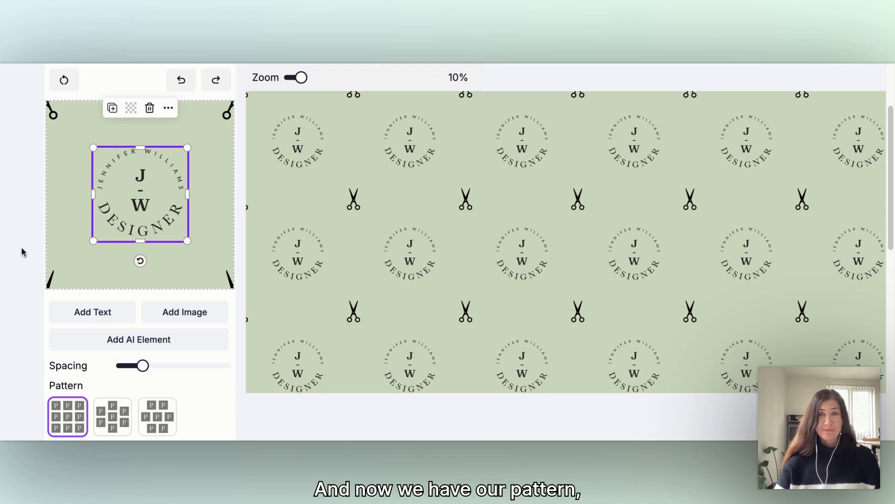
scroll(37, 280, "down", 5)
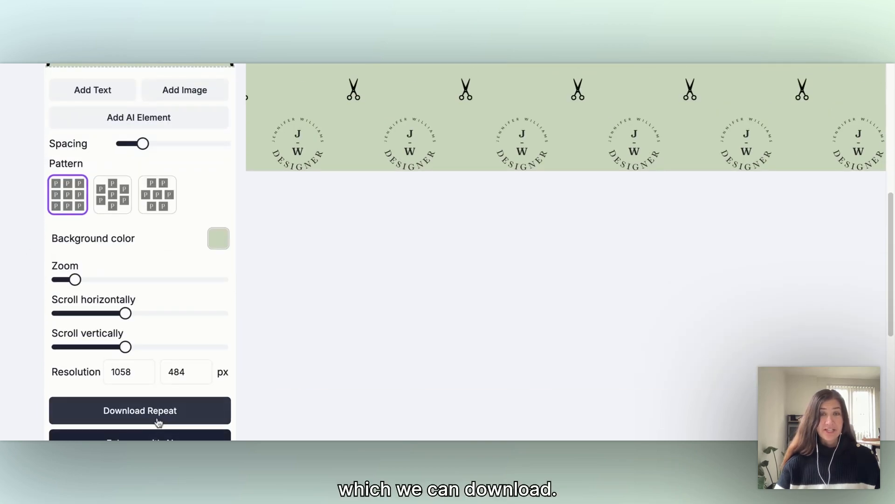
scroll(724, 198, "up", 2)
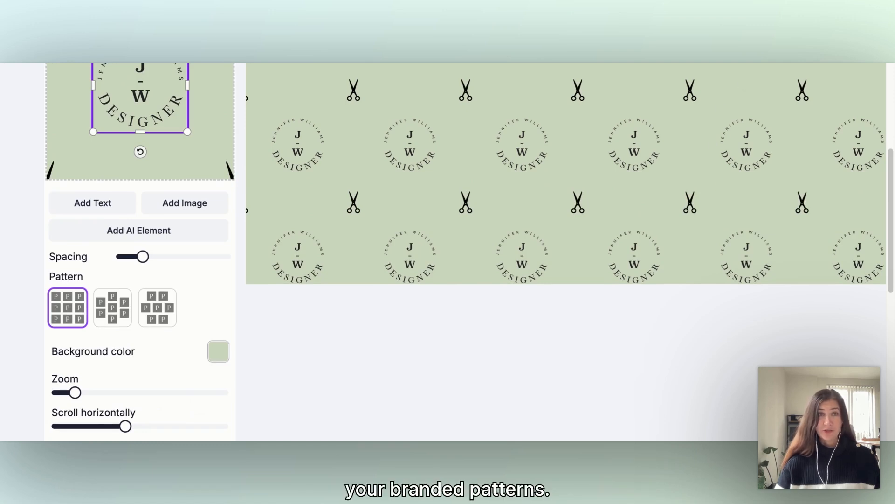
- Switch to generating from text and replace the prompt with the minimalistic botanical pattern description in pastel greens, soft yellows and neutral shades
scroll(264, 115, "up", 5)
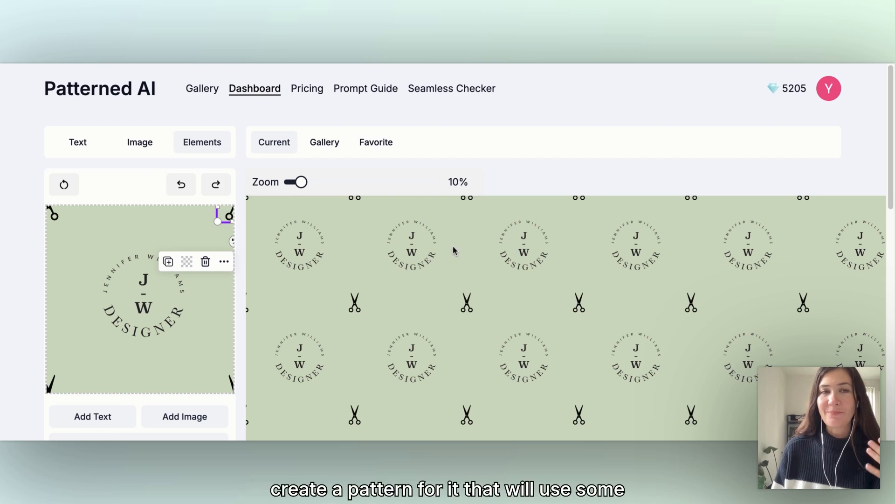
left_click(74, 143)
scroll(116, 228, "down", 1)
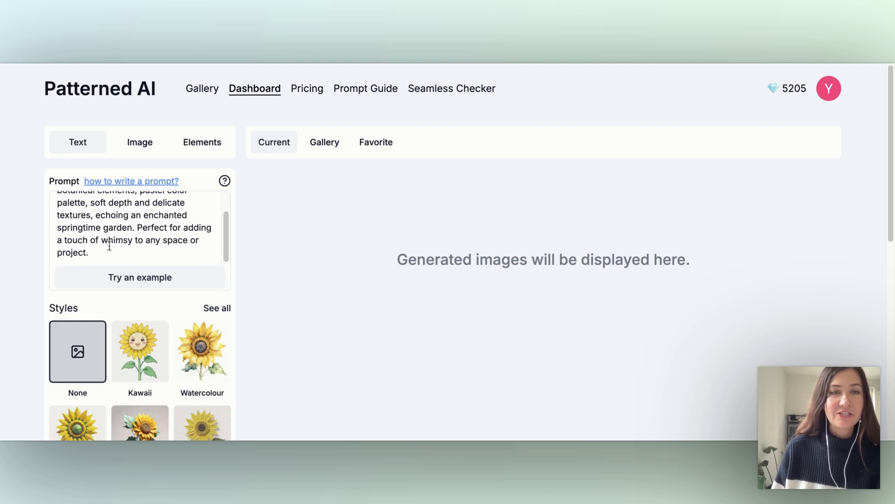
left_click_drag(104, 250, 0, 168)
key("BackSpace")
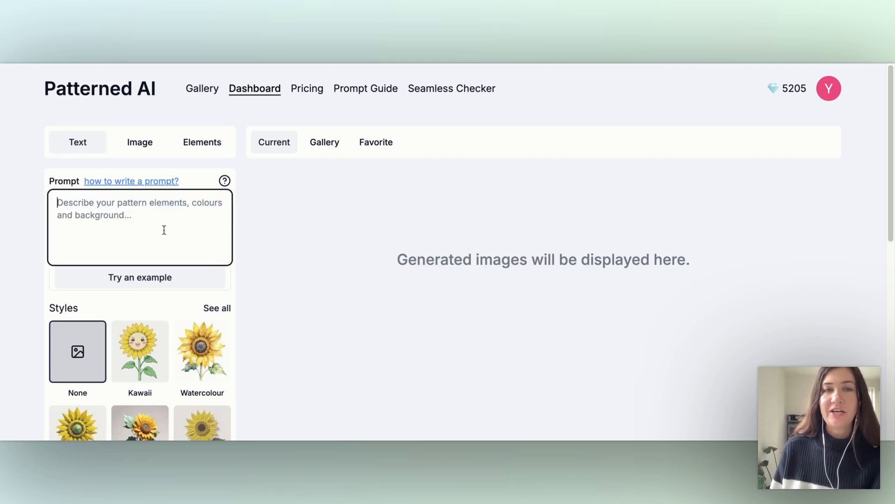
type("A minimalistic pattern incorporating stylized botanical elements such as branches, flowers, and spirals, arranged in a repetitive, balanced layout. Keep the colors light and organic—think pastel greens, soft yellows, and neutral shades—to emphasize the brand's focus on natural supplements.")
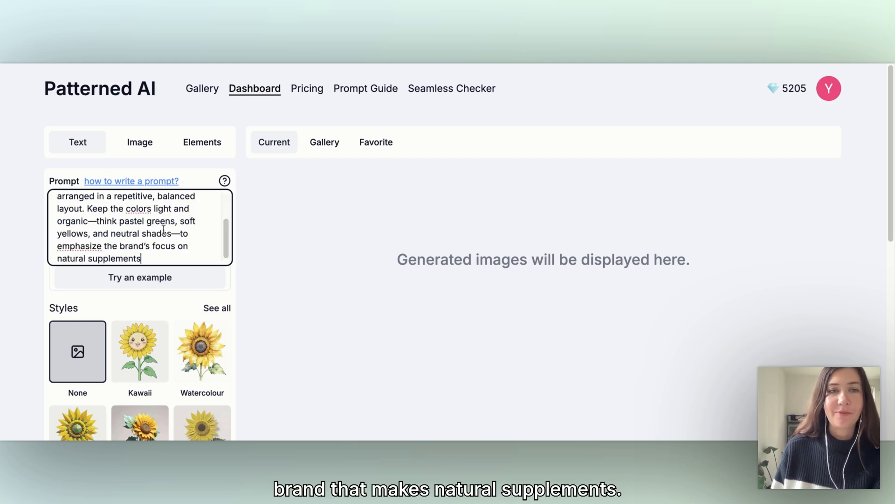
scroll(164, 229, "up", 3)
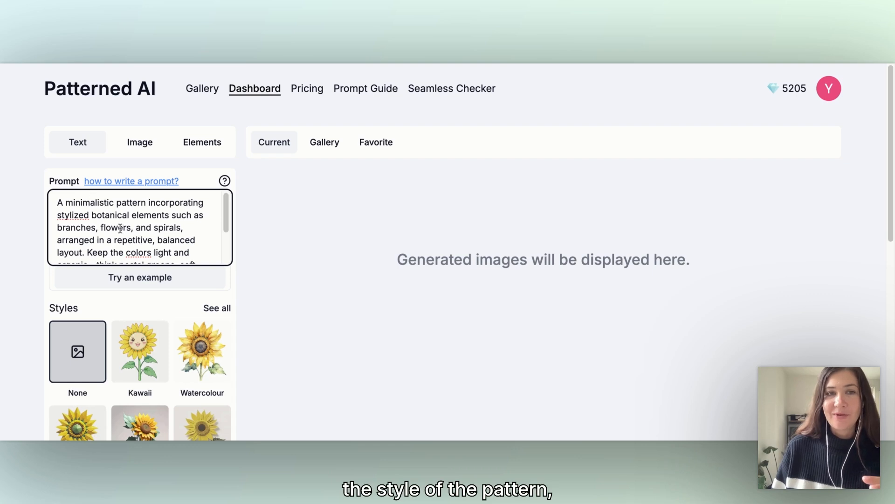
scroll(121, 228, "down", 1)
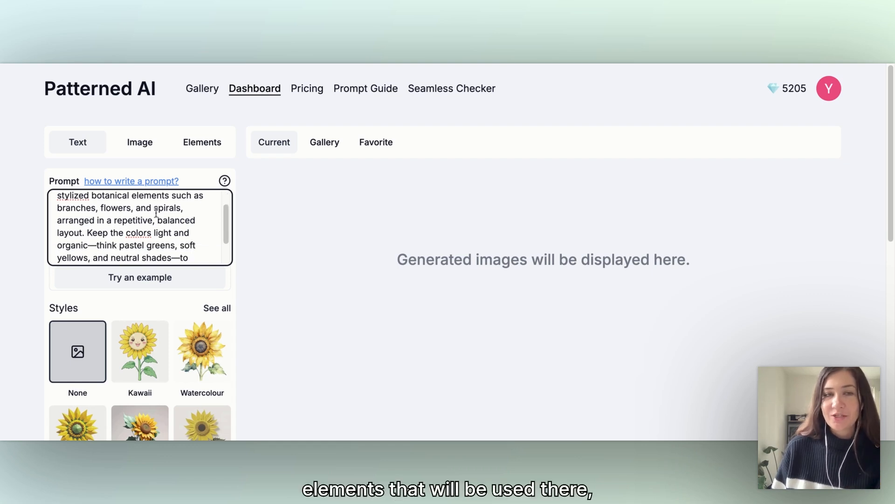
scroll(157, 227, "down", 2)
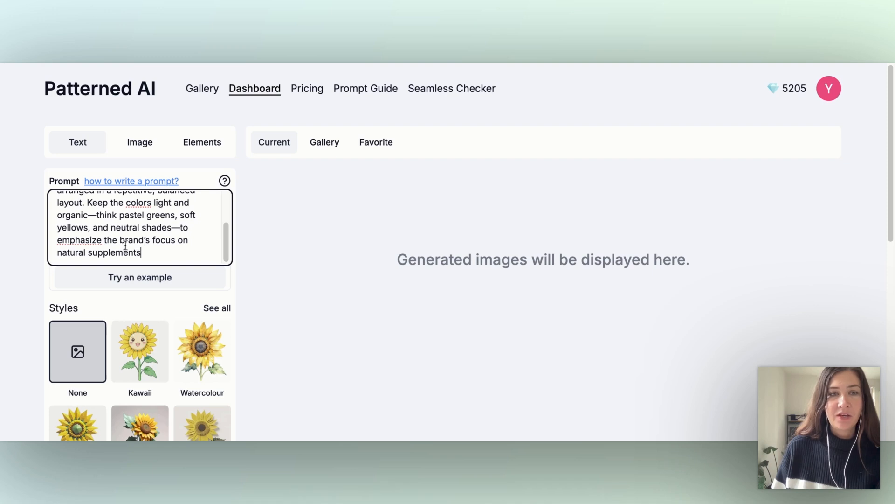
- Generate 4 patterns from the botanical prompt in the Watercolour style and look through them
scroll(39, 238, "down", 5)
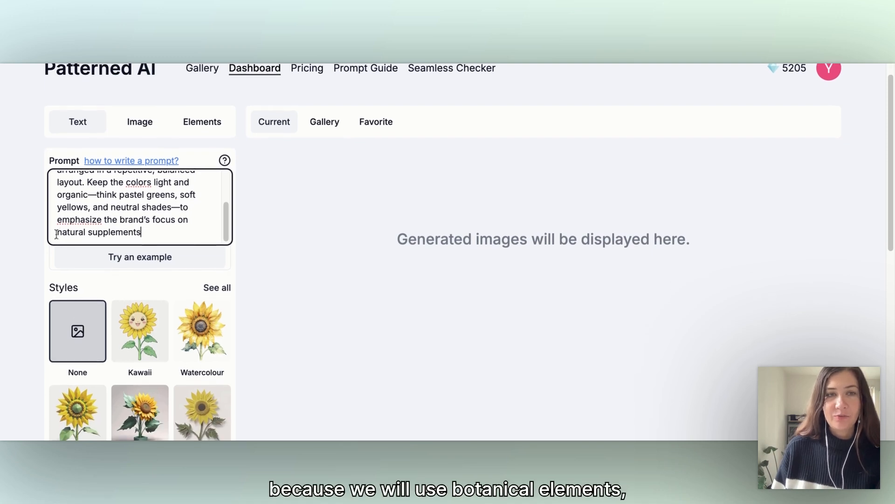
left_click(206, 233)
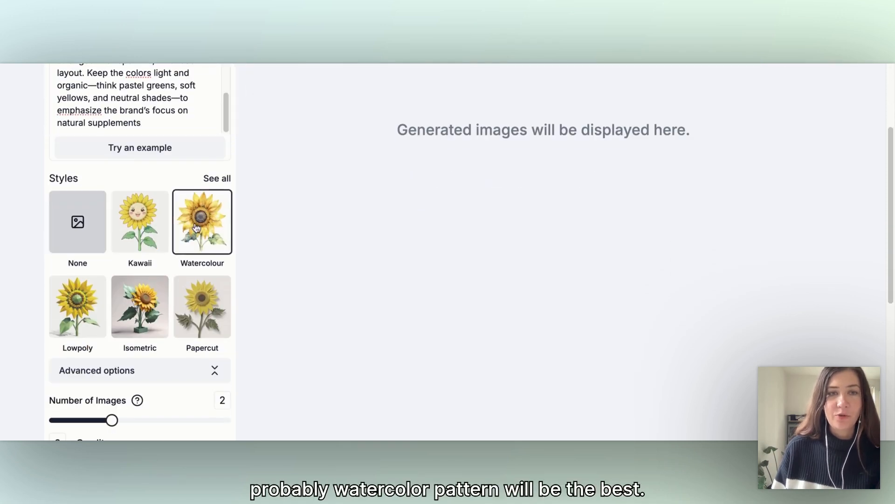
scroll(305, 252, "down", 3)
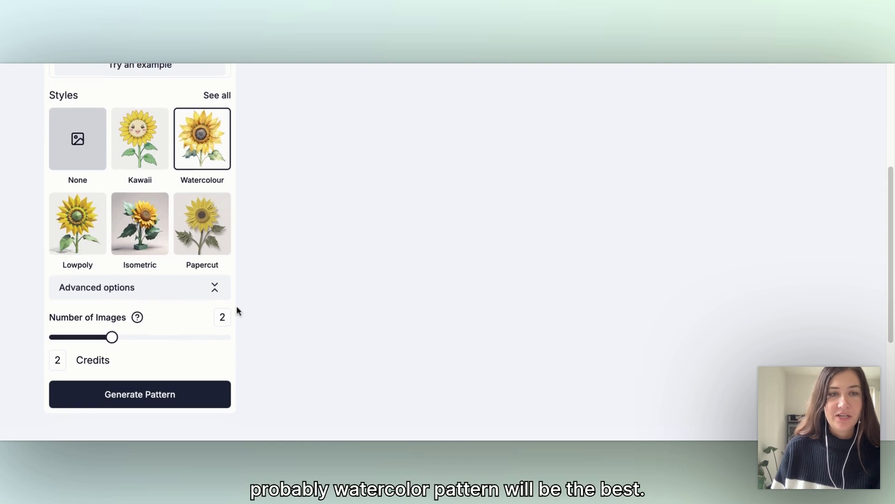
left_click(207, 345)
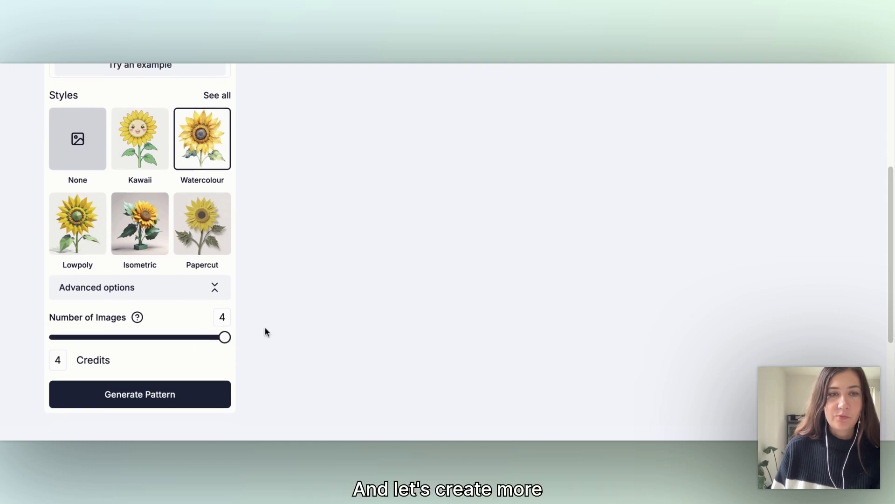
left_click(167, 402)
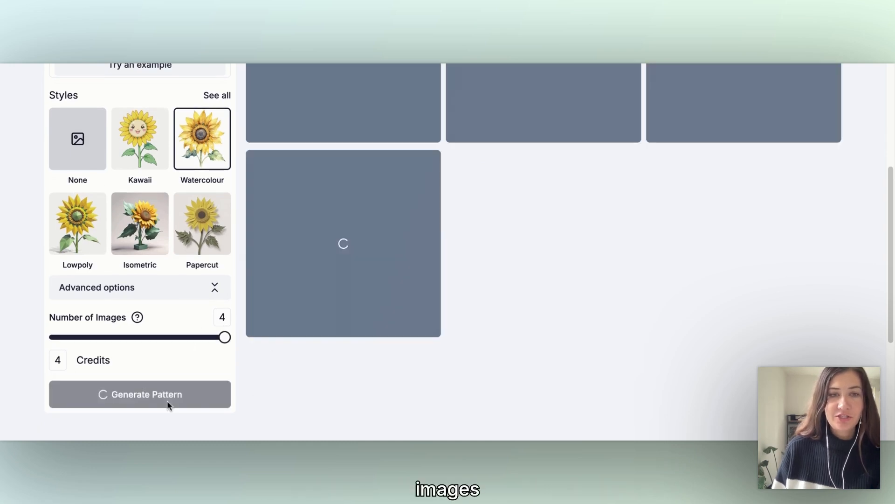
scroll(583, 345, "up", 3)
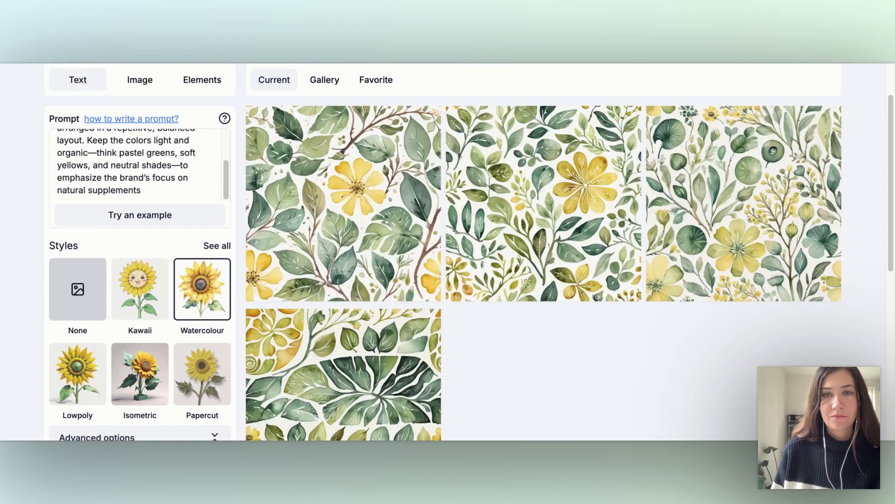
scroll(649, 356, "down", 1)
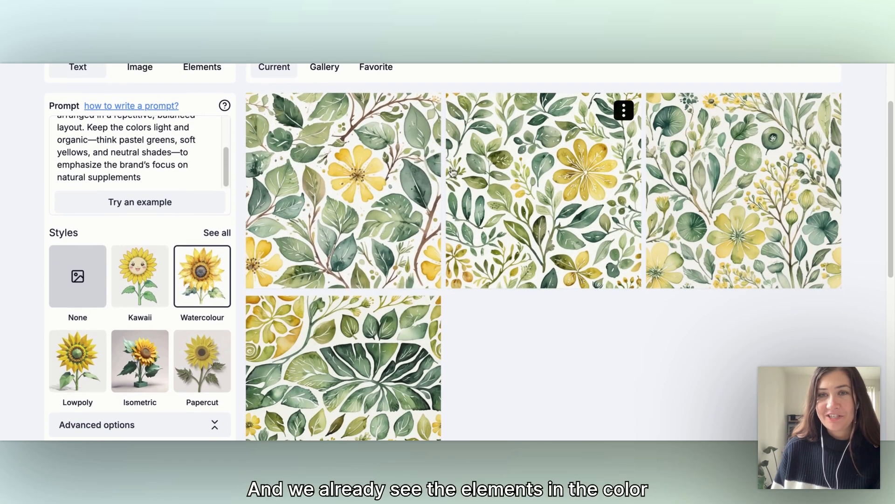
scroll(578, 312, "down", 2)
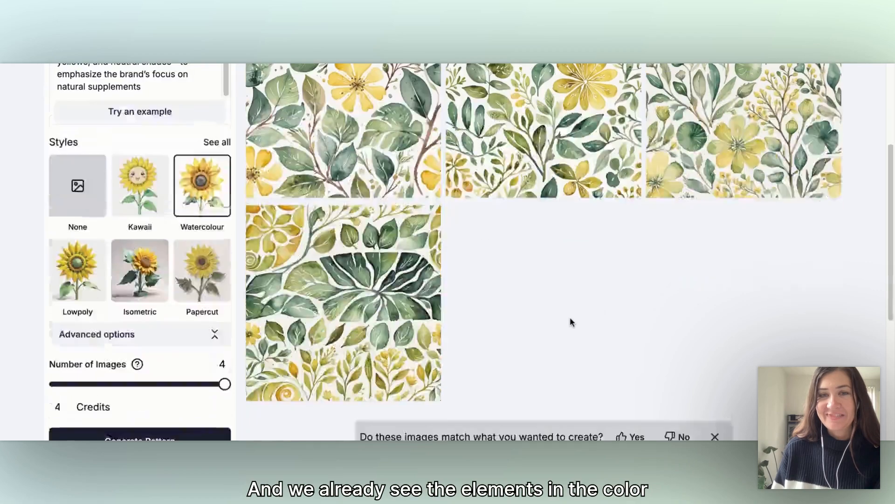
scroll(569, 315, "up", 2)
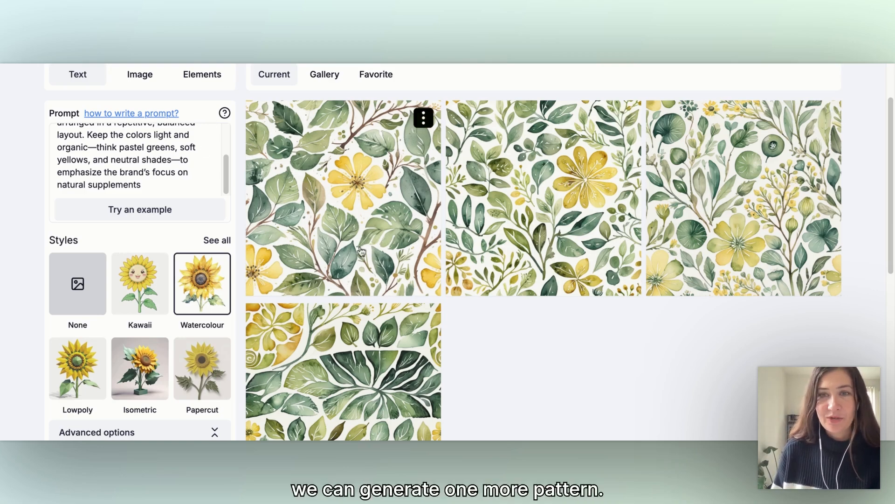
- Generate another batch of 4 watercolour patterns from the same prompt and compare the new variations
scroll(360, 255, "down", 5)
left_click(181, 321)
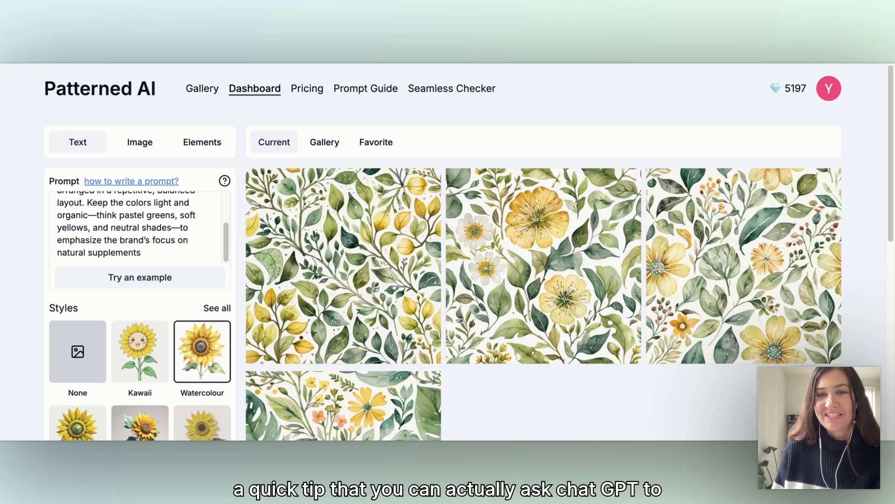
scroll(448, 252, "down", 3)
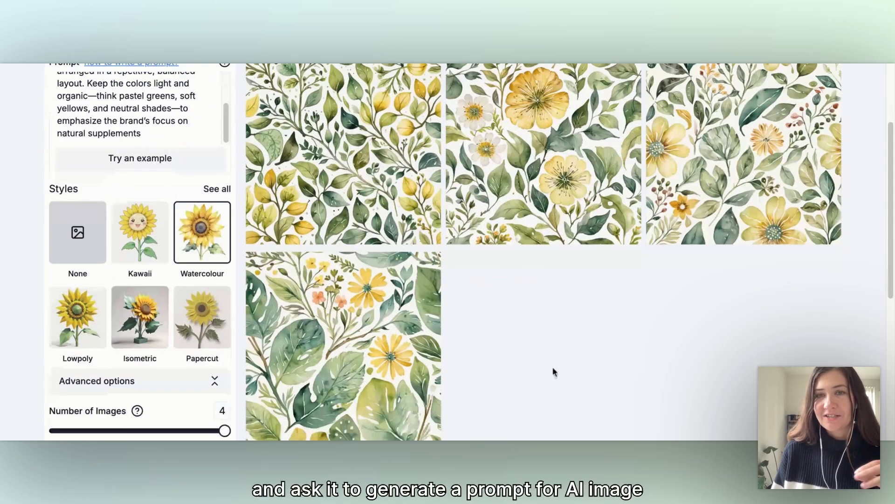
scroll(550, 329, "up", 1)
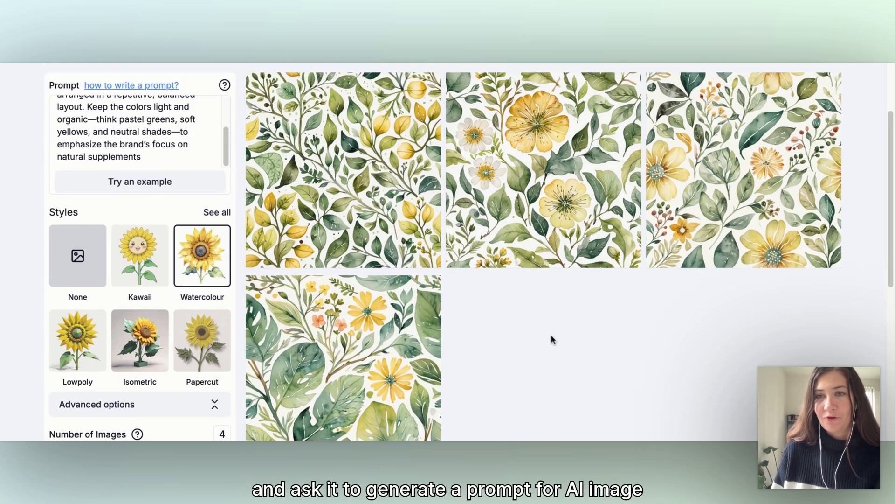
scroll(569, 348, "down", 3)
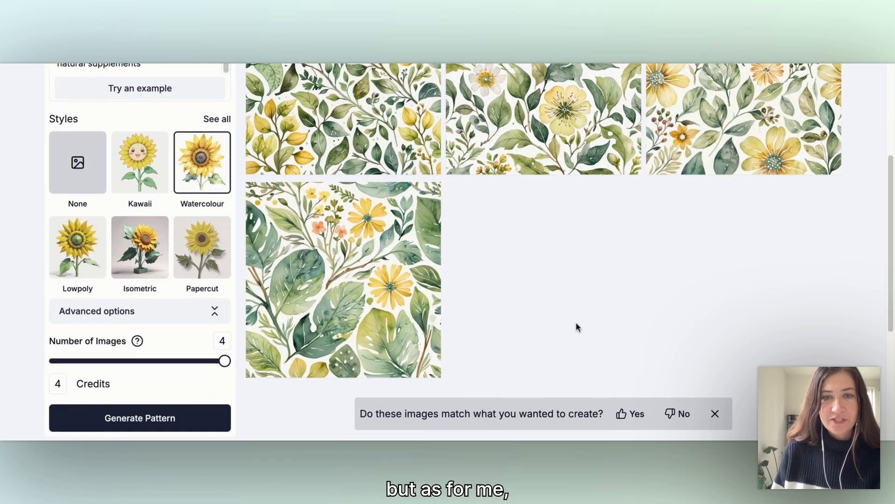
scroll(576, 327, "up", 4)
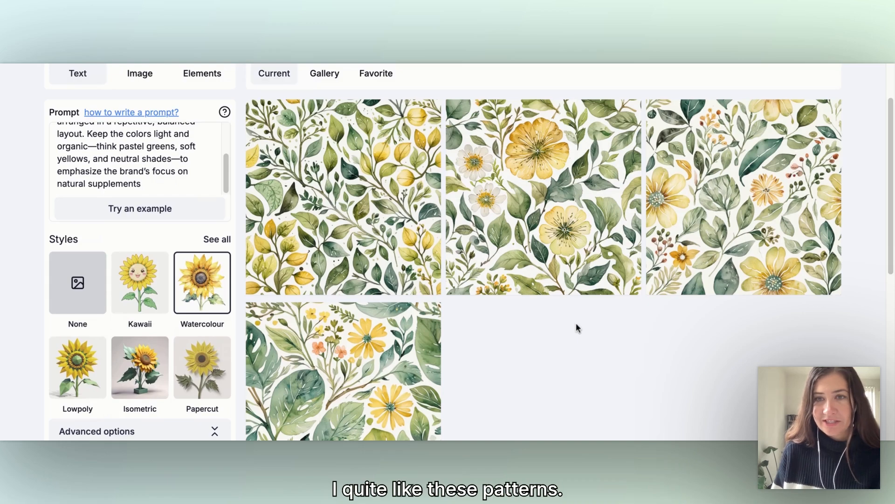
- Generate a third batch of 4 watercolour patterns from the unchanged botanical prompt and review them
scroll(577, 326, "down", 6)
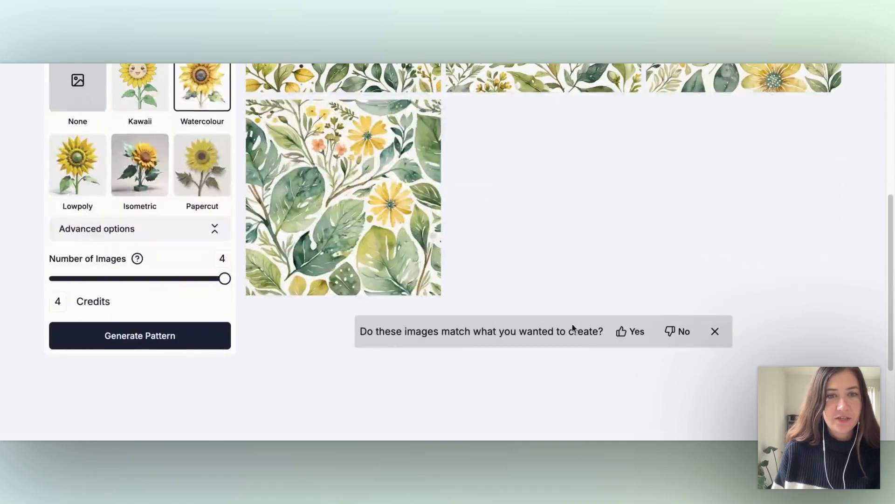
left_click(175, 345)
scroll(774, 322, "up", 4)
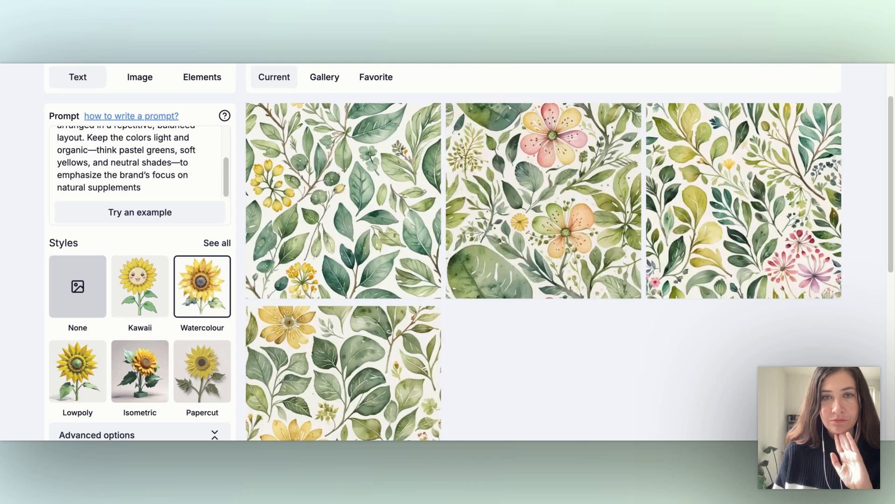
scroll(544, 252, "down", 5)
scroll(471, 252, "up", 4)
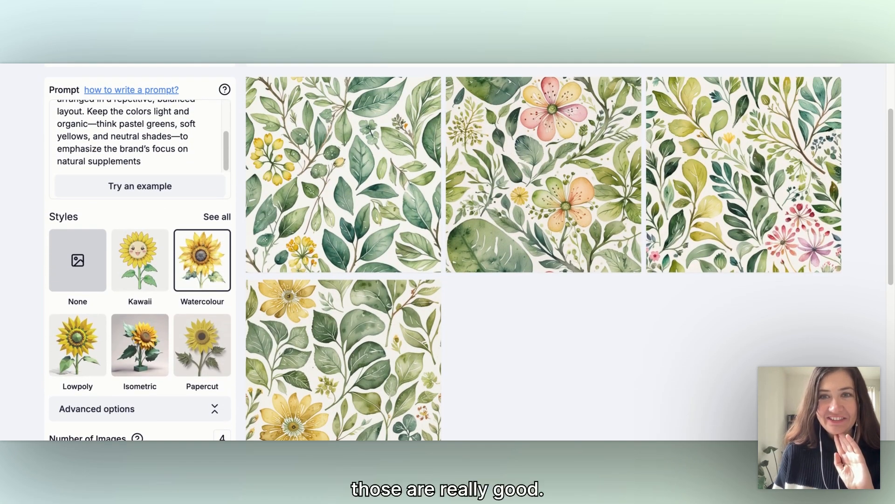
- Open the gallery of previously generated patterns and browse through the botanical batches to compare them
scroll(411, 303, "up", 3)
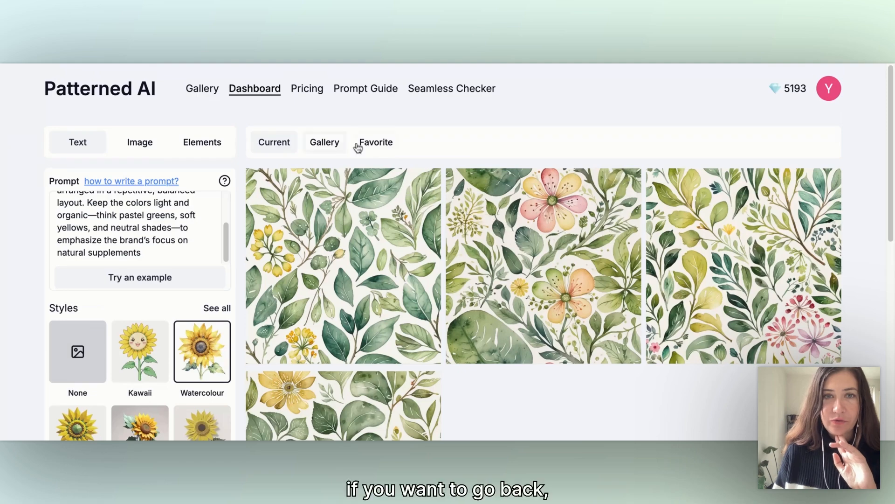
left_click(324, 145)
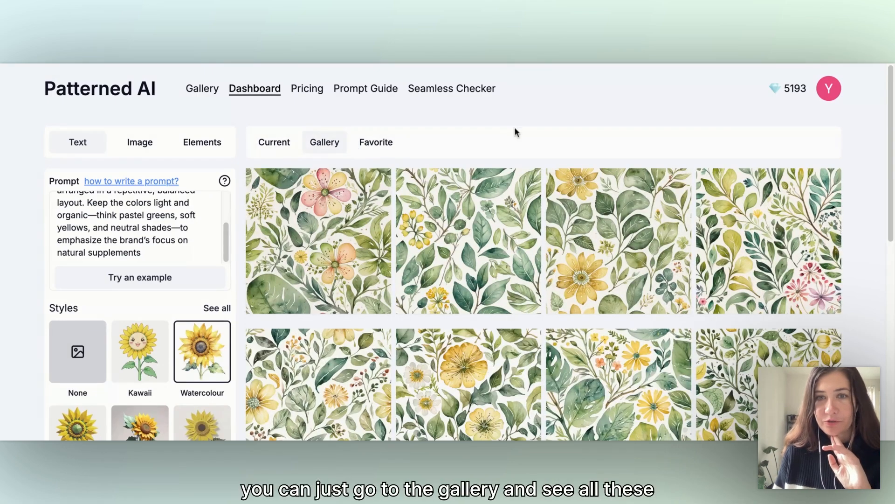
scroll(537, 132, "down", 3)
scroll(858, 284, "down", 3)
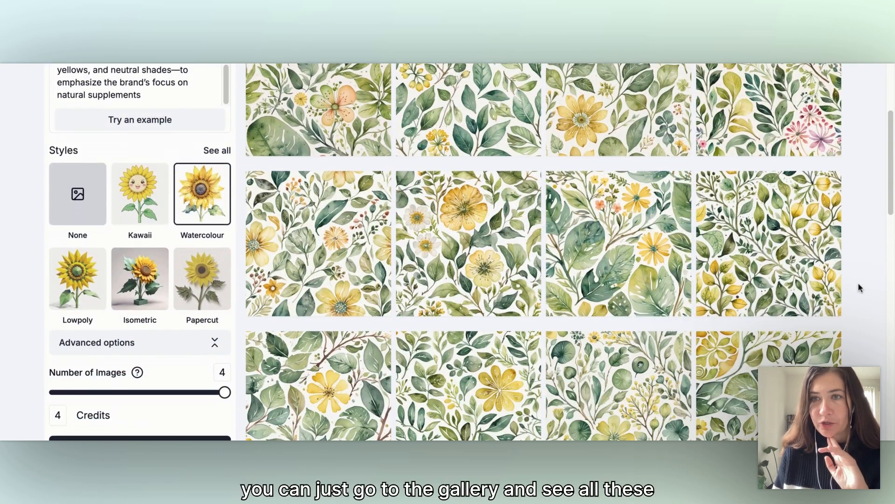
scroll(867, 287, "down", 1)
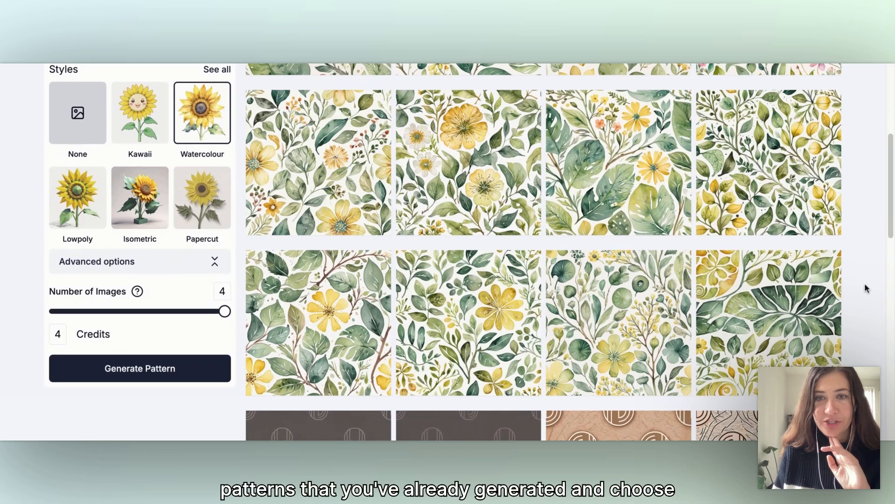